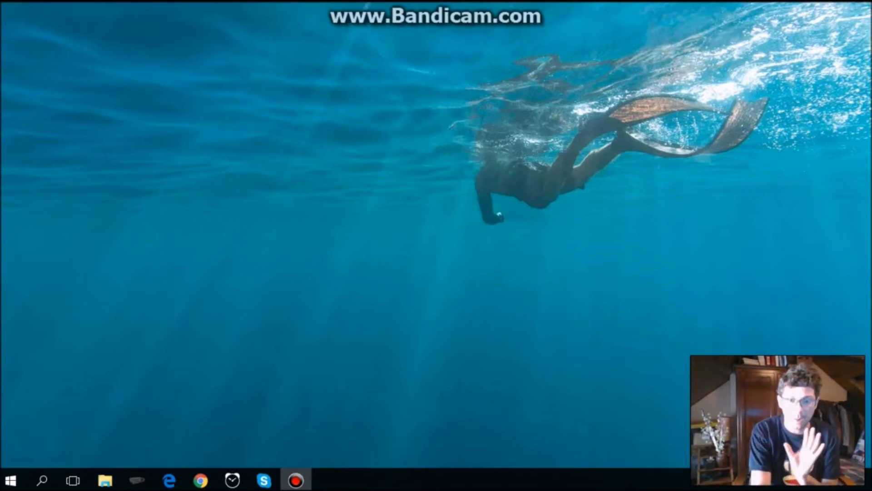
left_click(397, 407)
left_click(304, 330)
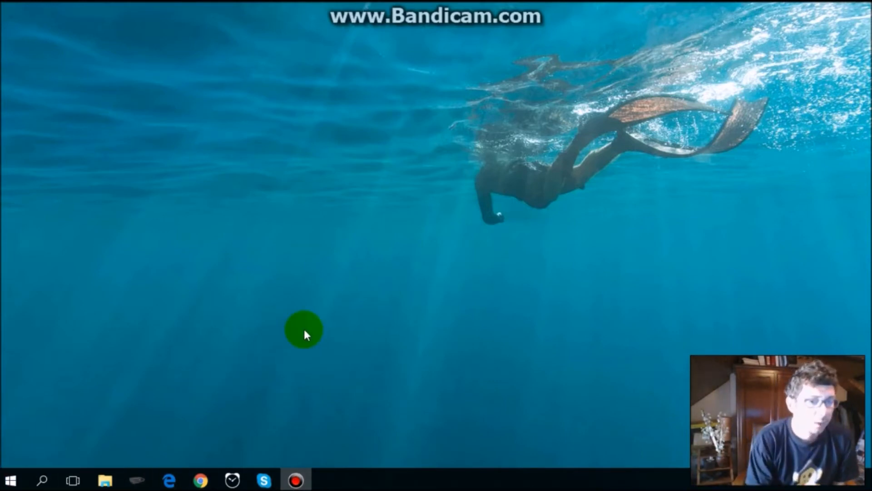
Step: Search Windows for "pan" and open the Panneau de configuration
left_click(9, 483)
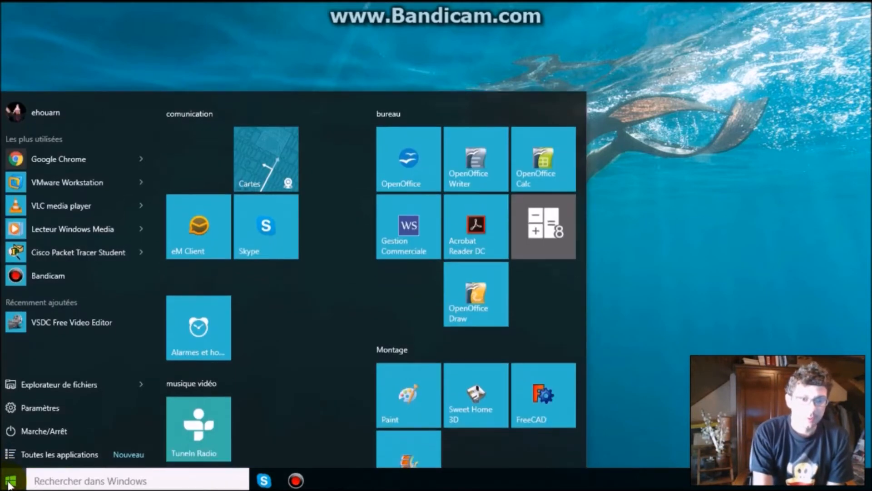
left_click(98, 480)
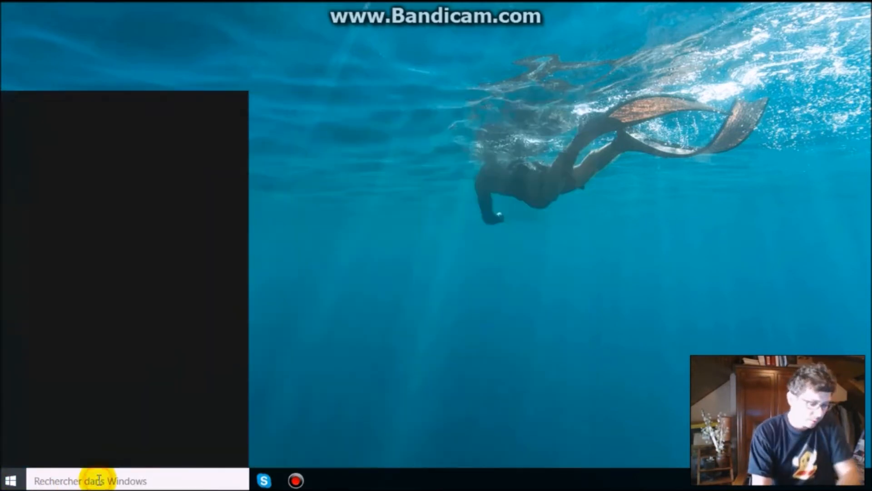
type("pan")
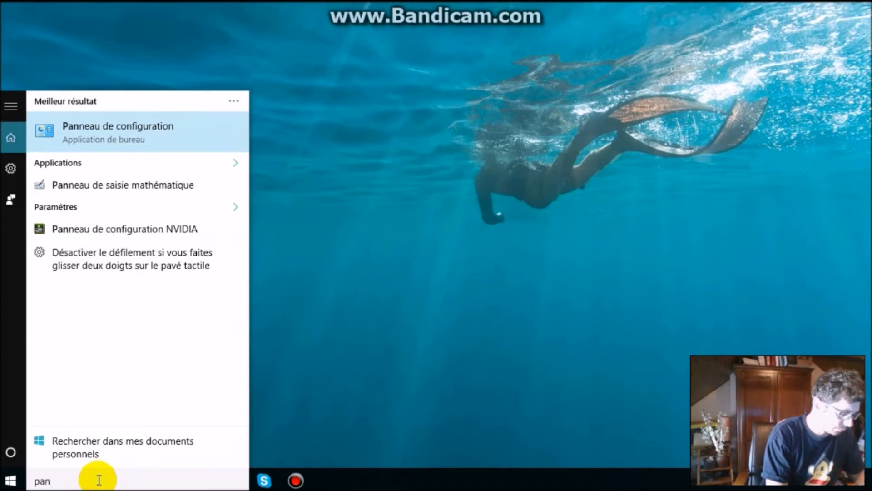
left_click(147, 128)
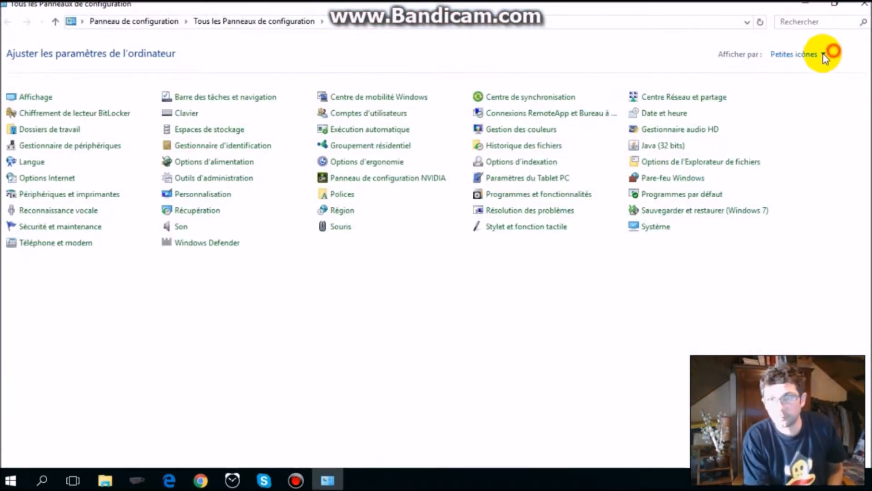
Step: Switch the Control Panel display to Catégorie and back to Petites icônes
left_click(822, 54)
left_click(803, 72)
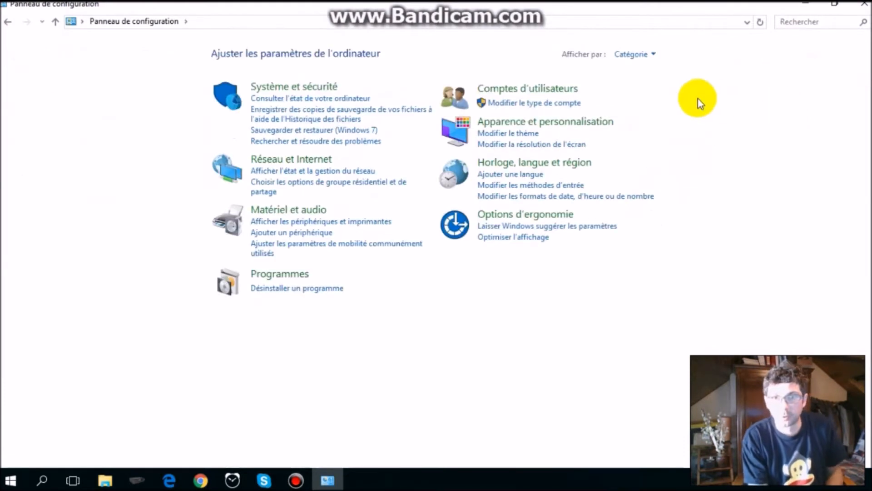
left_click(651, 60)
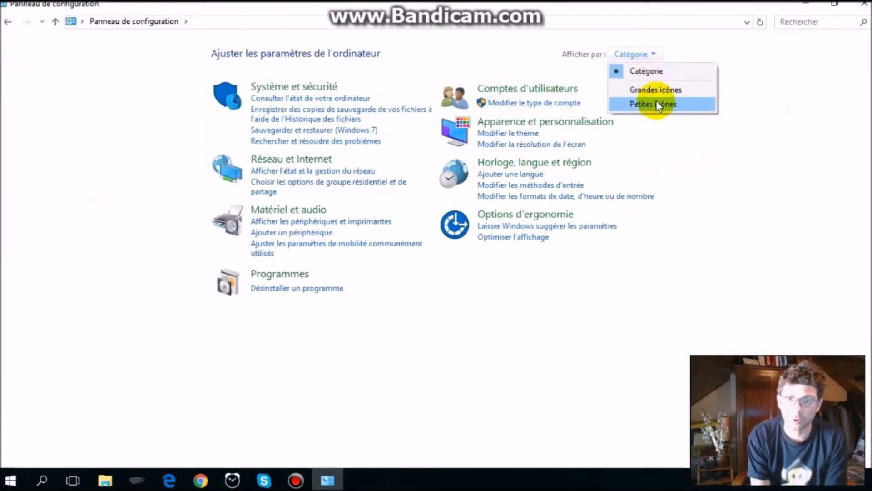
left_click(656, 103)
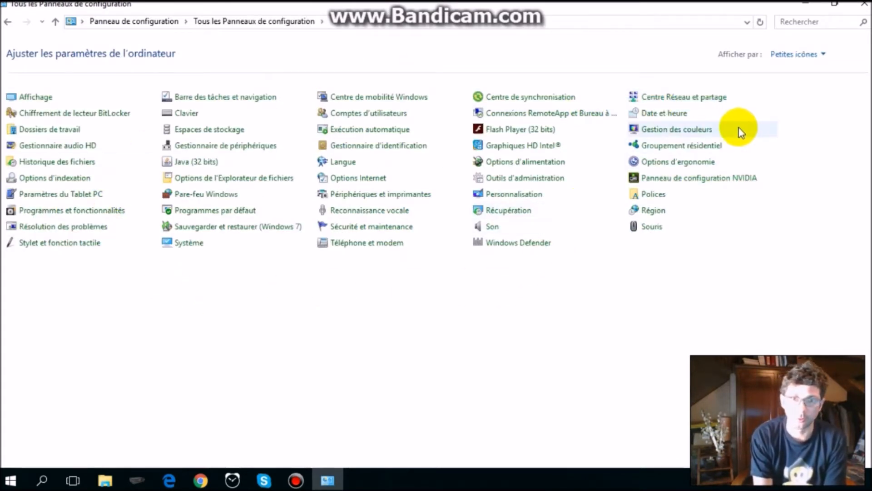
Step: Open the advanced sharing settings from the Centre Réseau et partage and enable public folder sharing for all networks
left_click(678, 101)
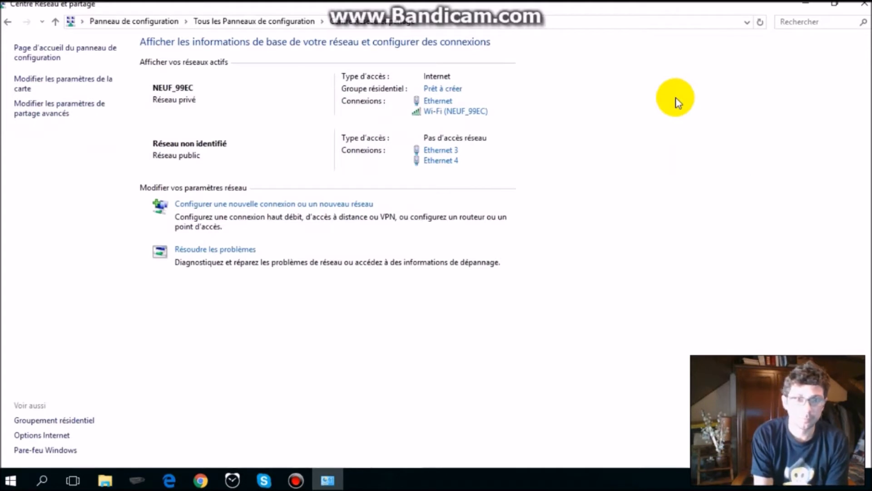
left_click(38, 112)
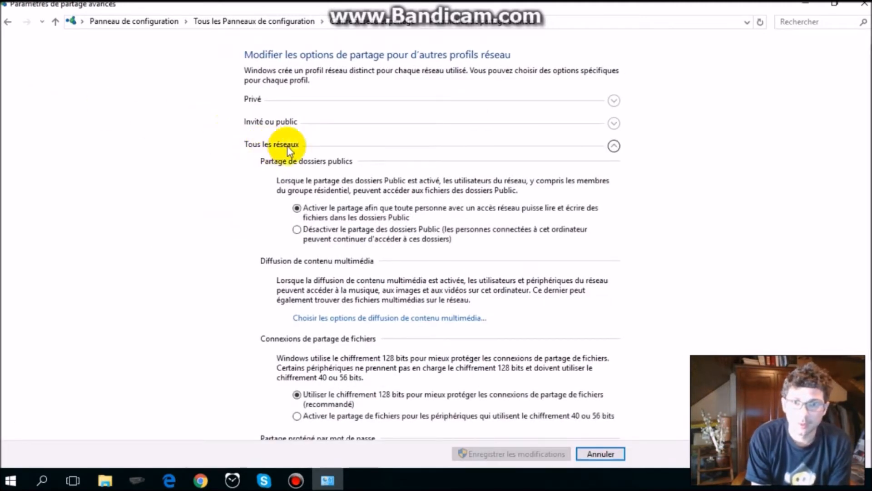
left_click(313, 209)
Step: Open the media streaming options for all networks and name the multimedia library "blabla"
scroll(516, 273, "down", 2)
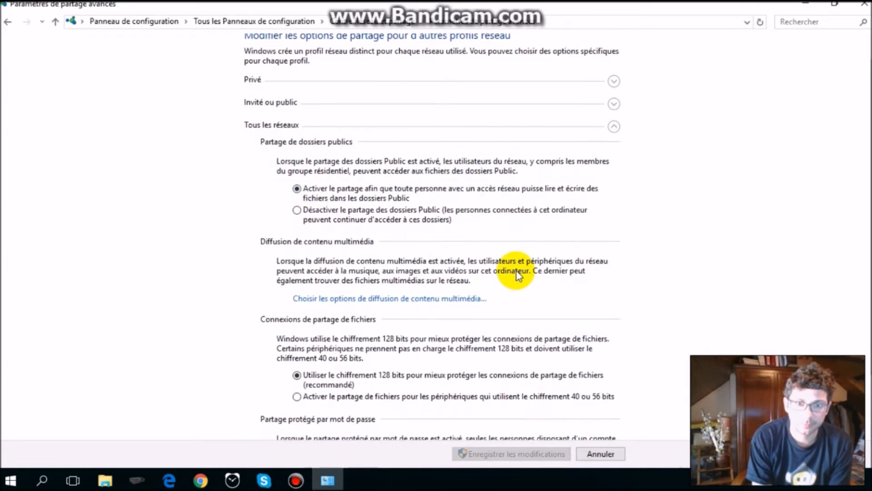
scroll(517, 273, "down", 1)
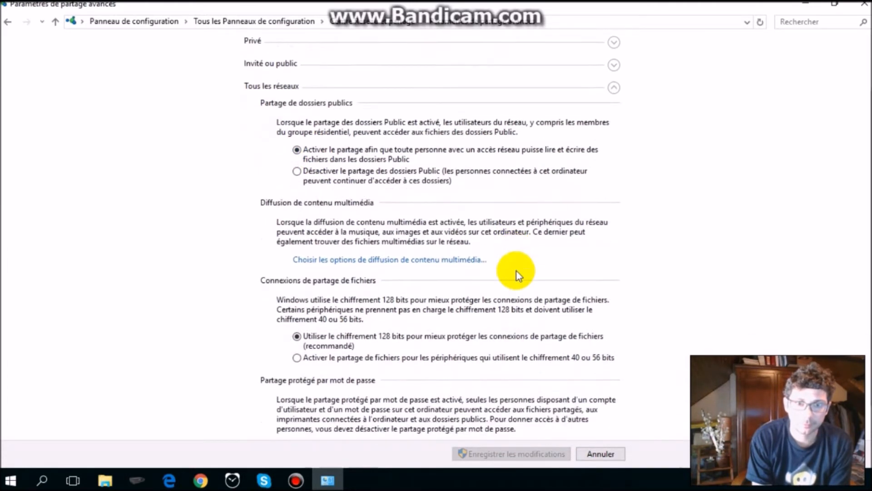
left_click(380, 262)
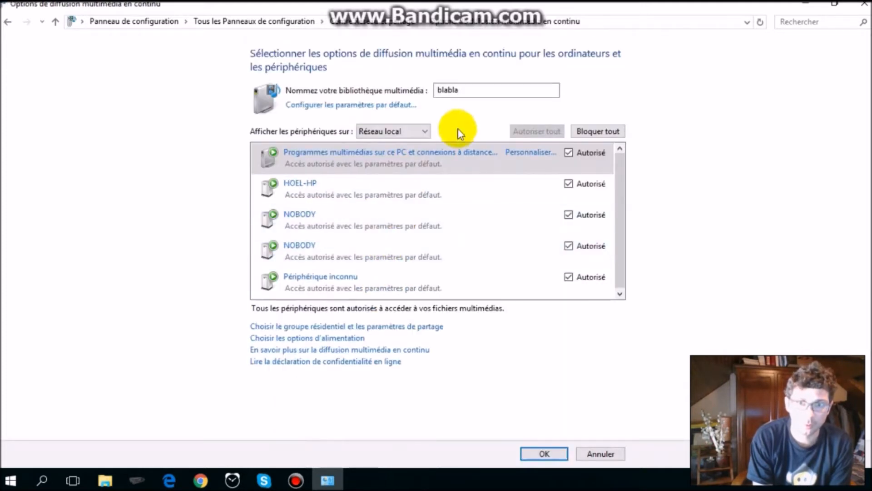
double_click(468, 89)
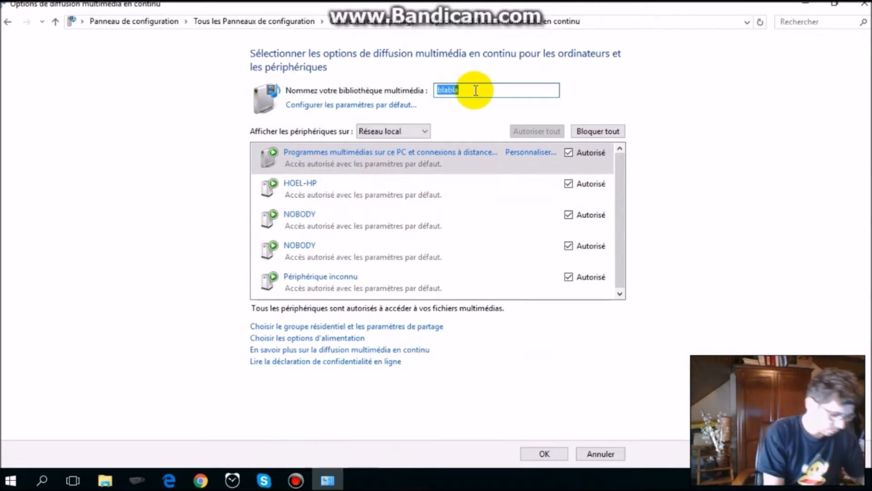
type("blabla")
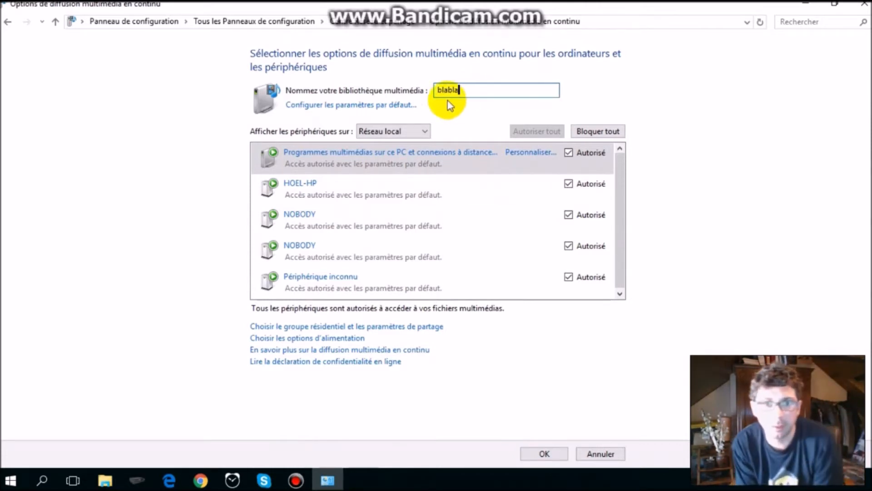
Step: Accept the default streaming settings with all classifications allowed, confirm the streaming options, and close the Control Panel
left_click(380, 105)
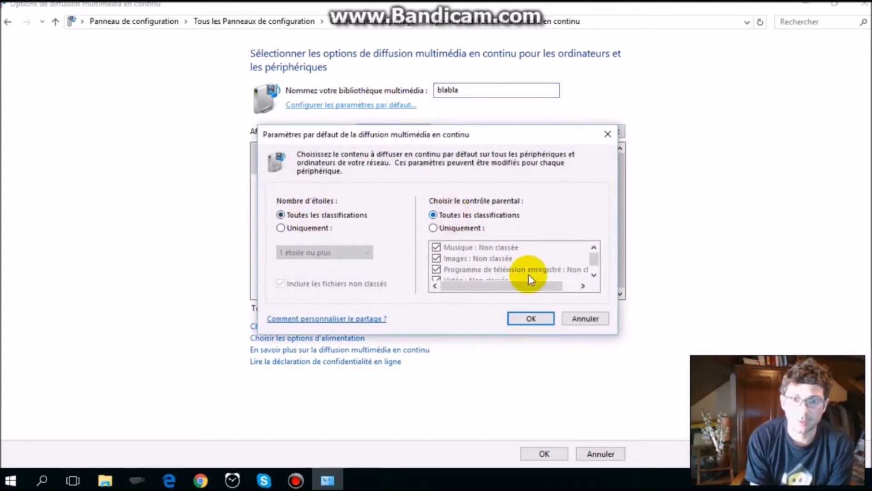
left_click(530, 319)
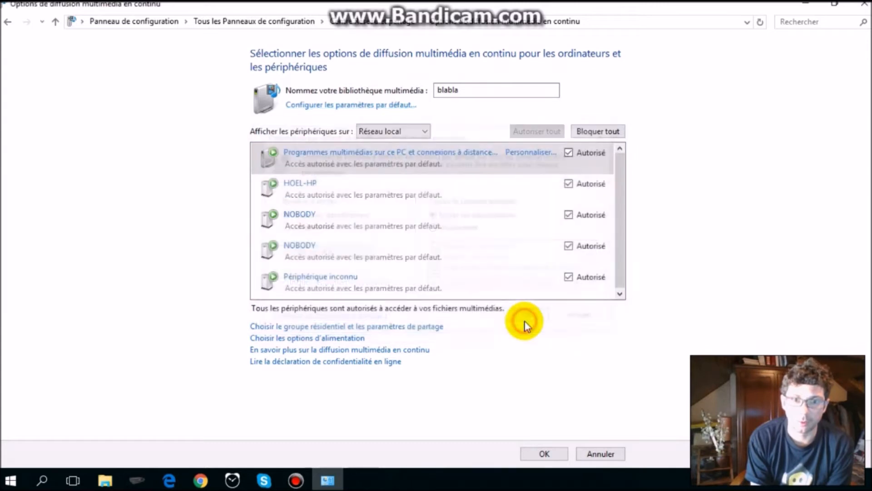
left_click(535, 453)
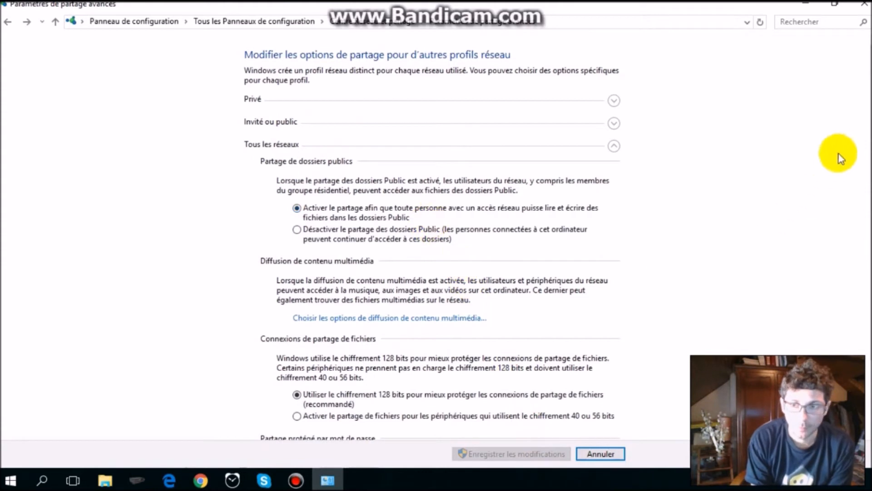
scroll(867, 282, "down", 3)
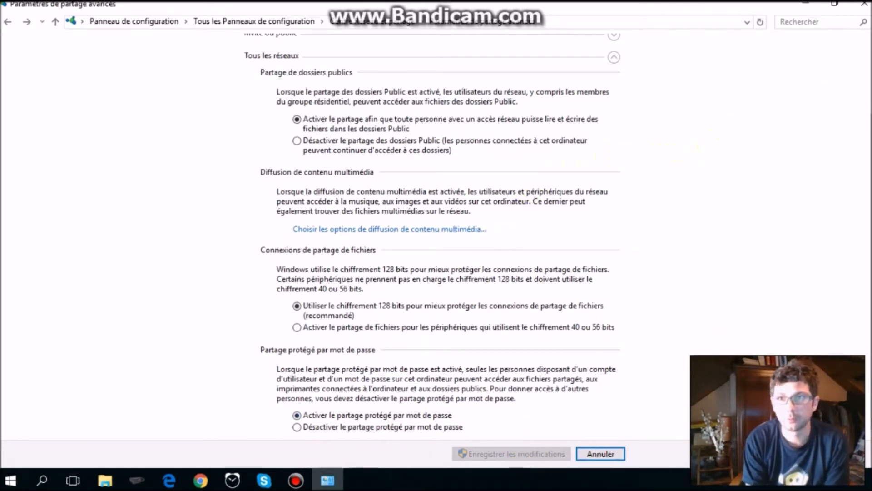
left_click(866, 7)
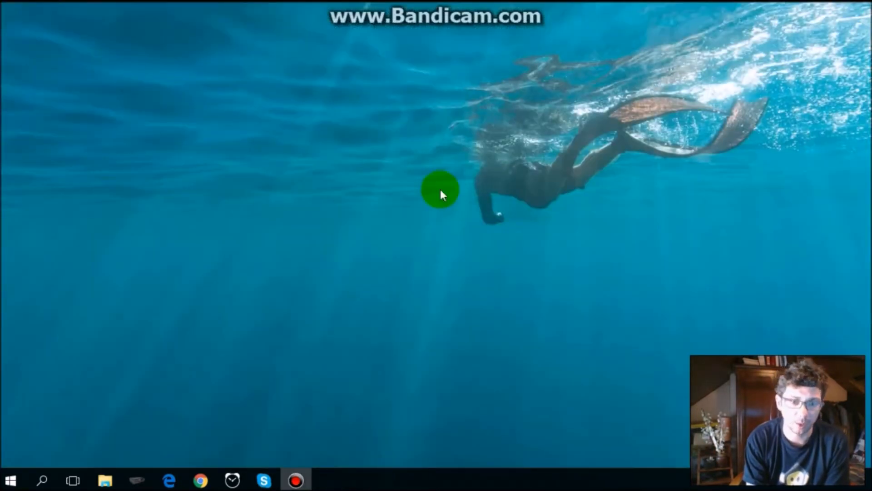
Step: Search Windows for "windows media" and open Lecteur Windows Media
left_click(11, 481)
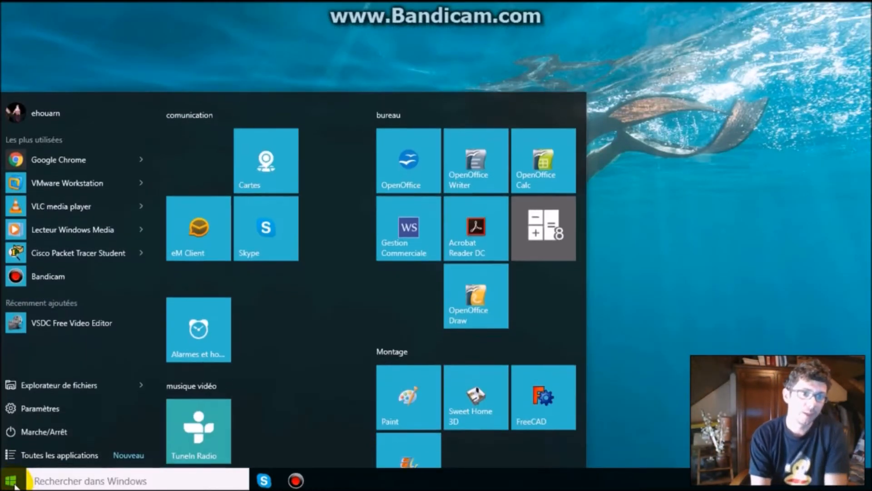
type("win")
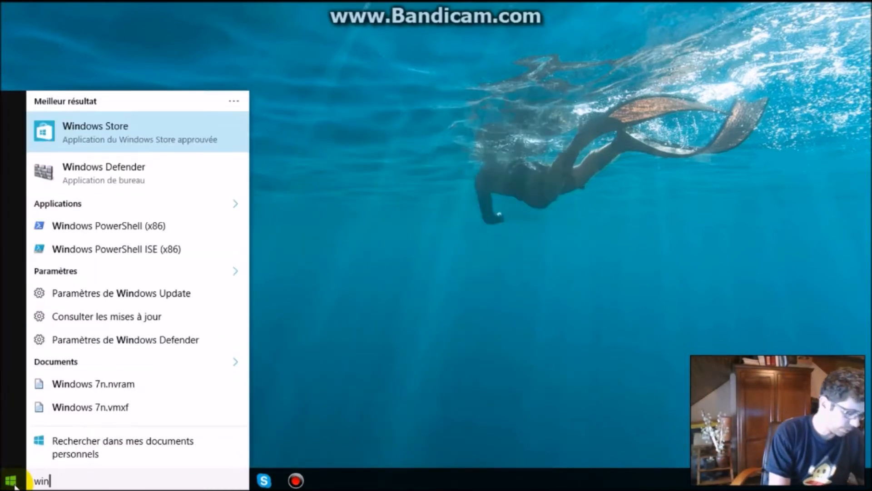
type("dows")
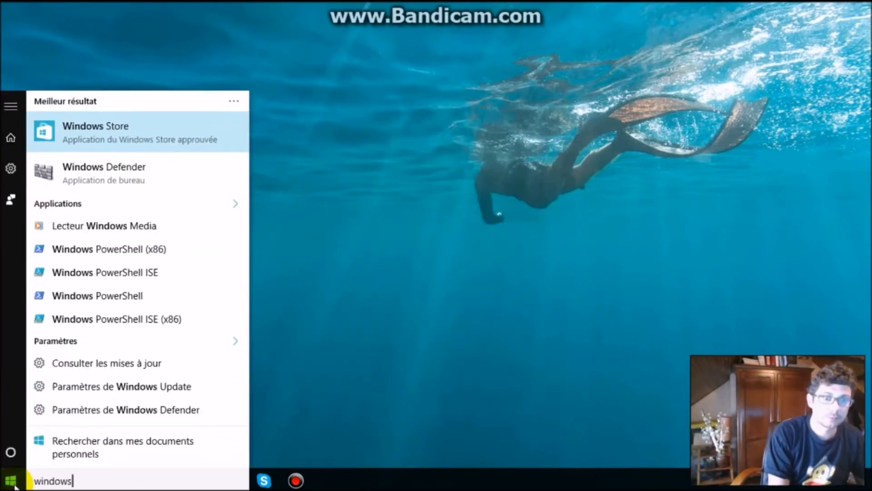
type(" media")
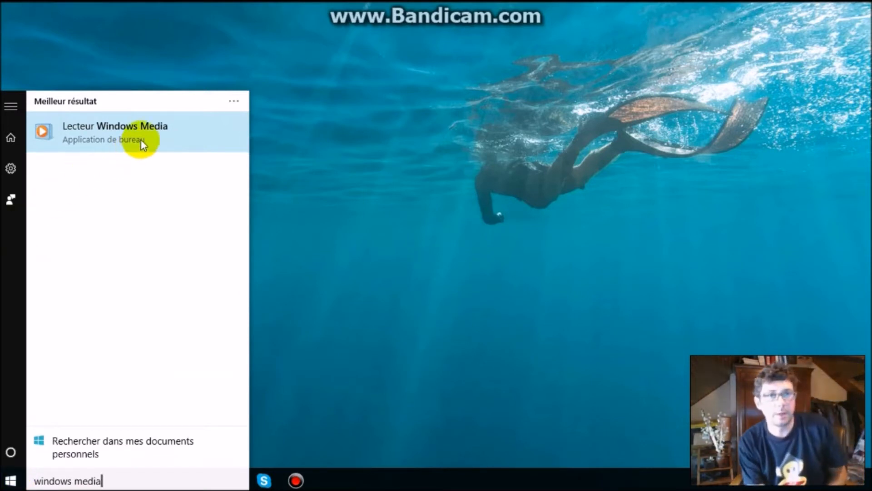
left_click(142, 139)
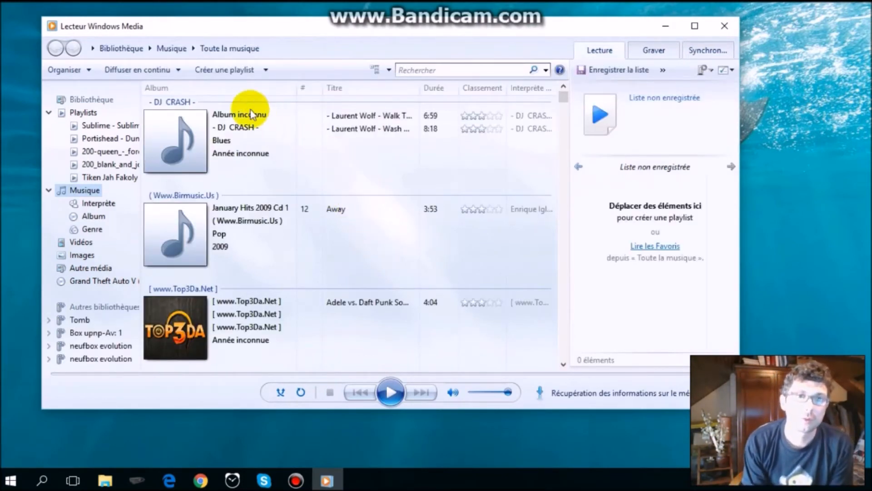
Step: Allow all computers and multimedia devices to play the media library automatically
left_click(169, 70)
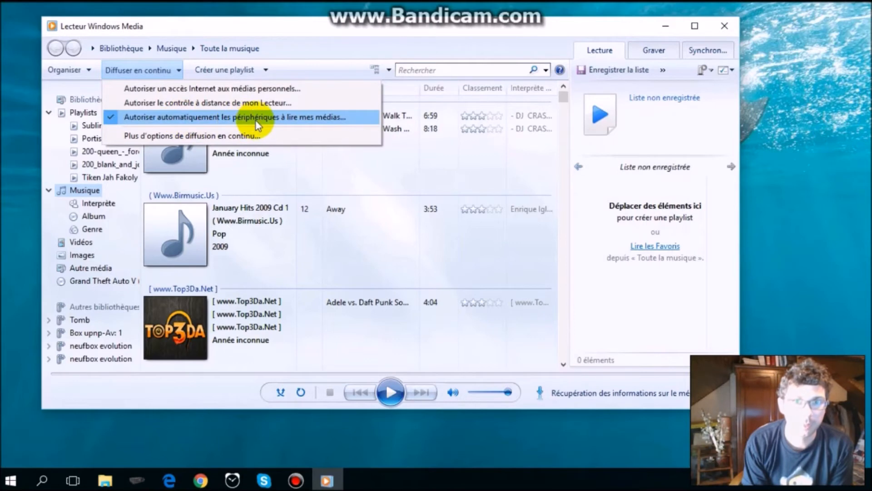
left_click(307, 117)
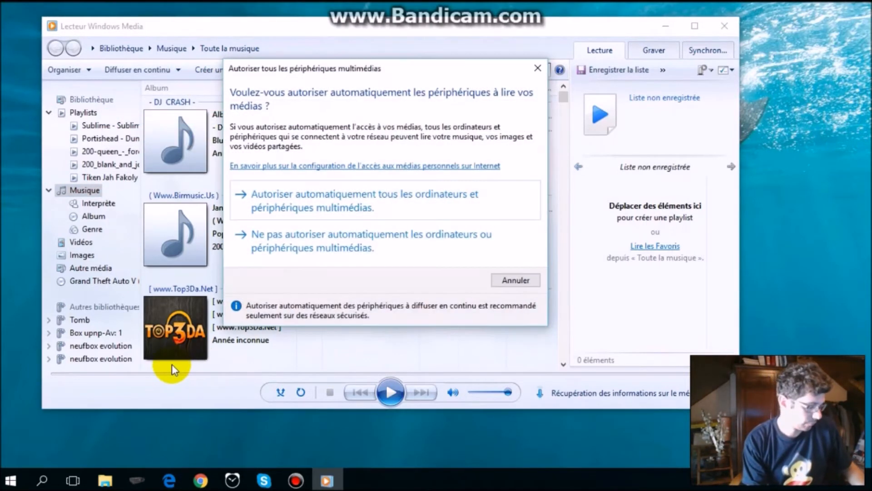
key("alt+Tab")
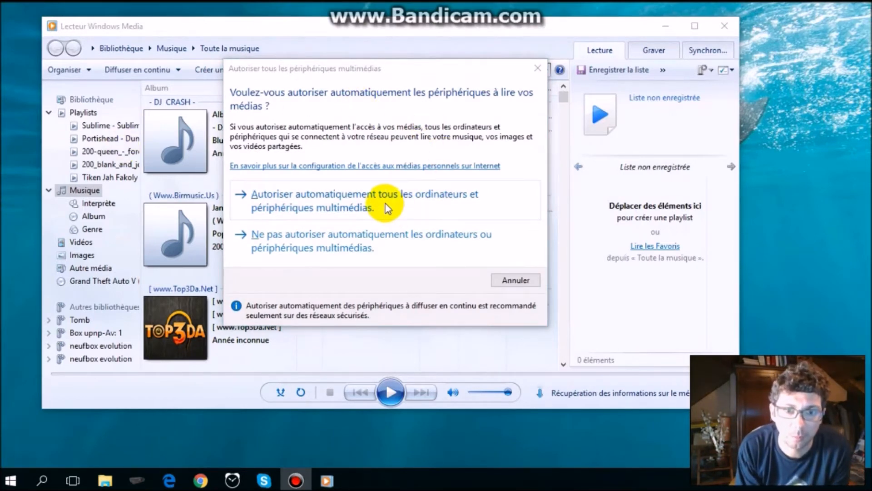
left_click(387, 209)
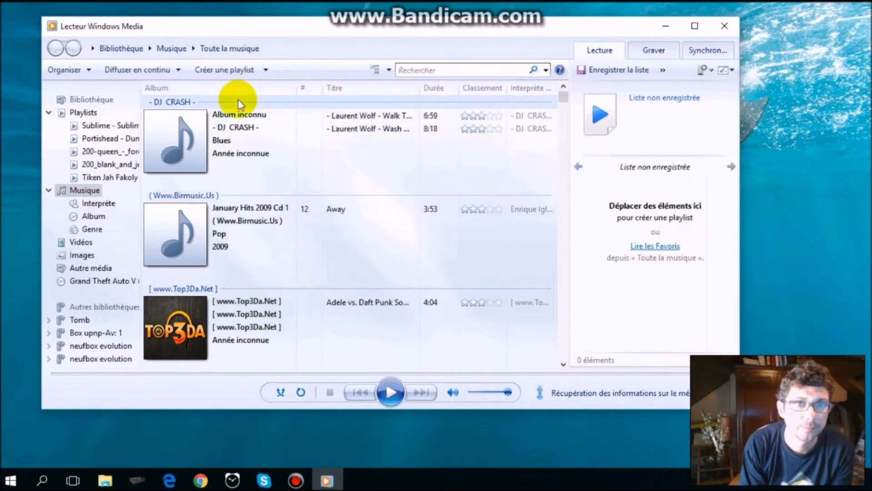
Step: Open the additional streaming options, block and re-authorize the second listed device, and confirm the settings
left_click(172, 72)
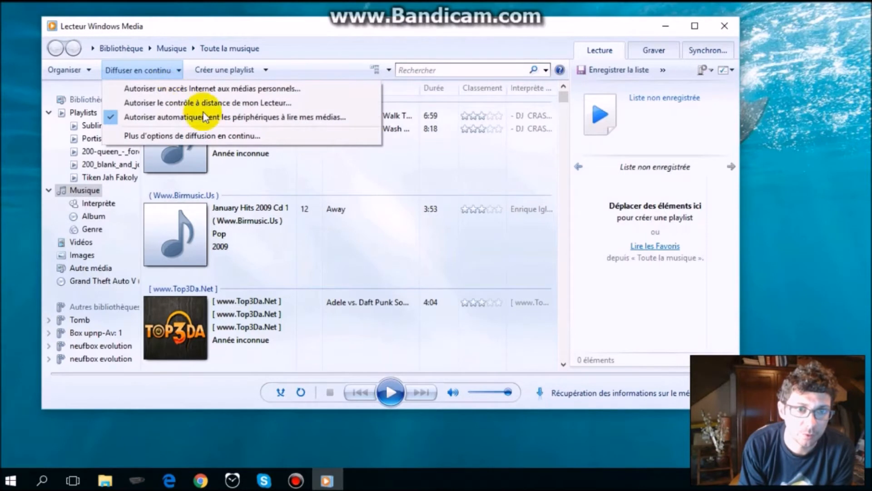
left_click(220, 138)
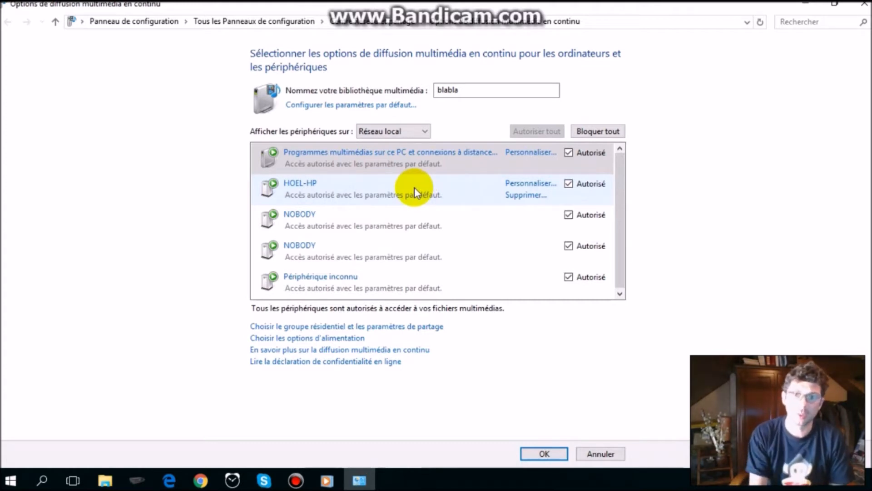
left_click(568, 184)
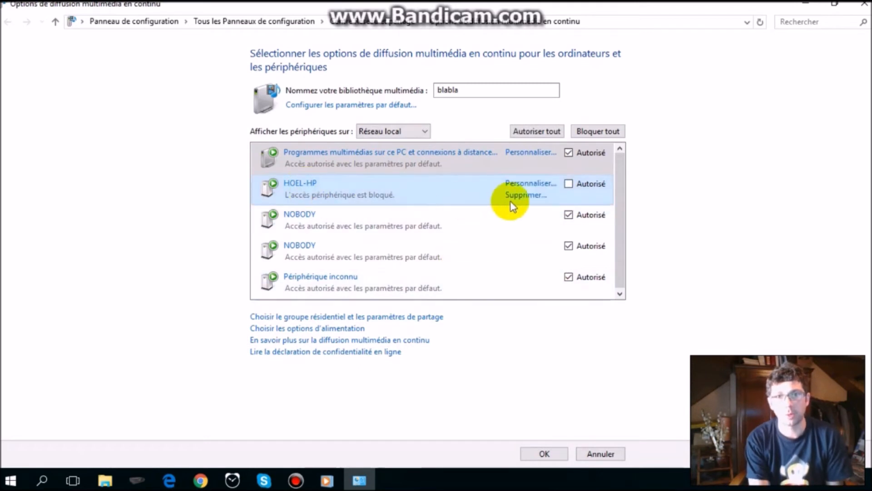
left_click(568, 184)
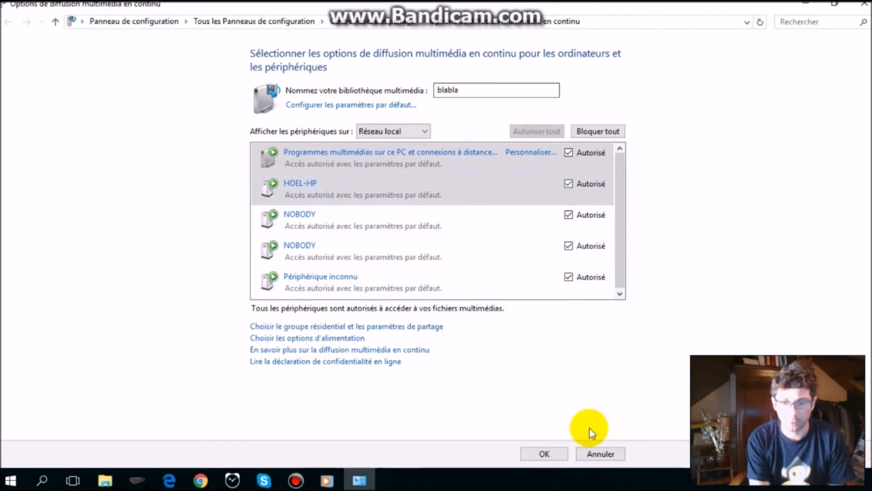
left_click(545, 454)
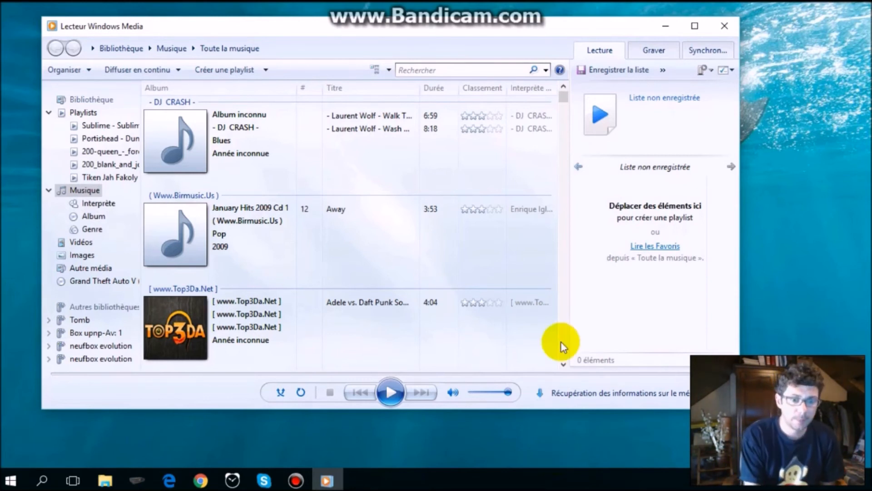
Step: Switch to Chrome, search Google for "codec pack", and open Clubic's K-Lite Mega Codec Pack download page
left_click(202, 483)
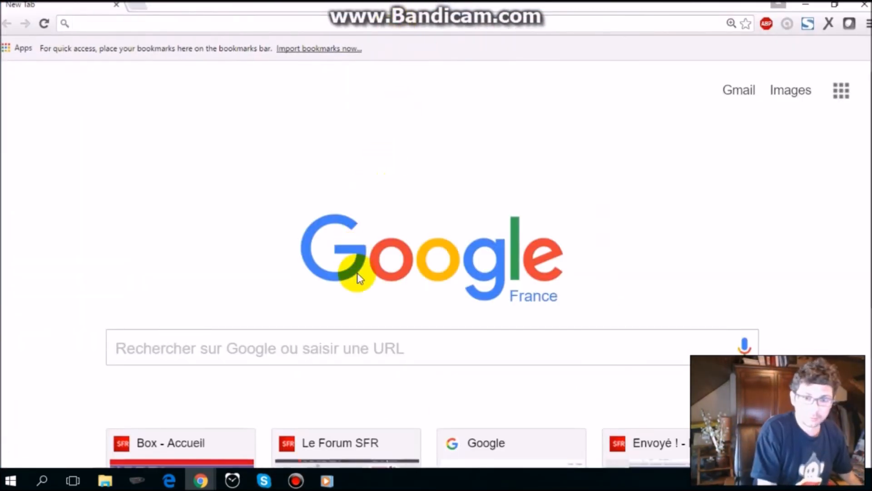
left_click(377, 349)
type("codec")
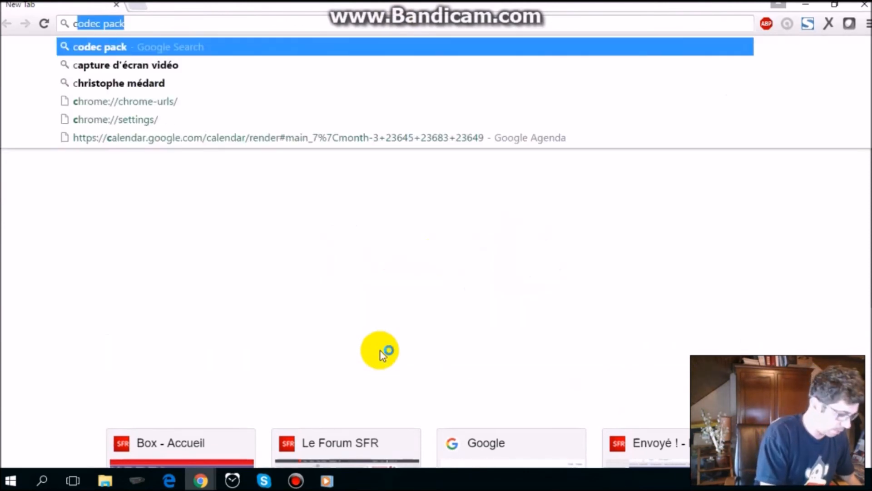
type(" pack")
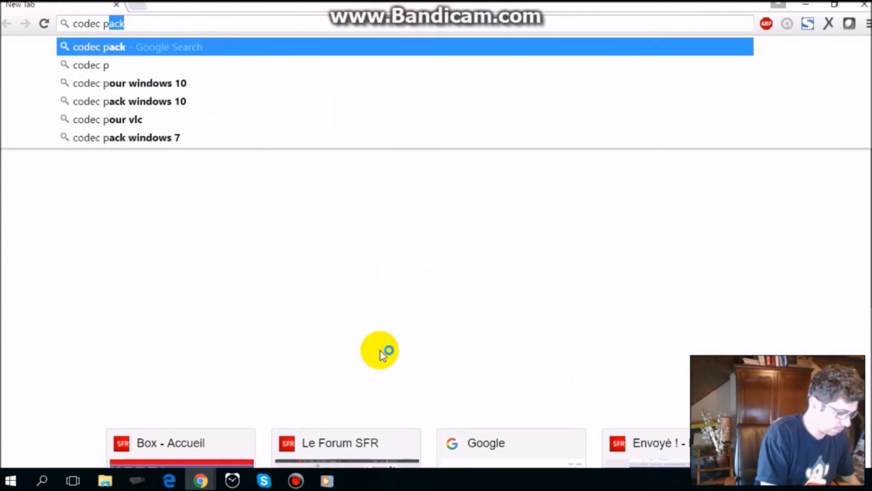
key("Return")
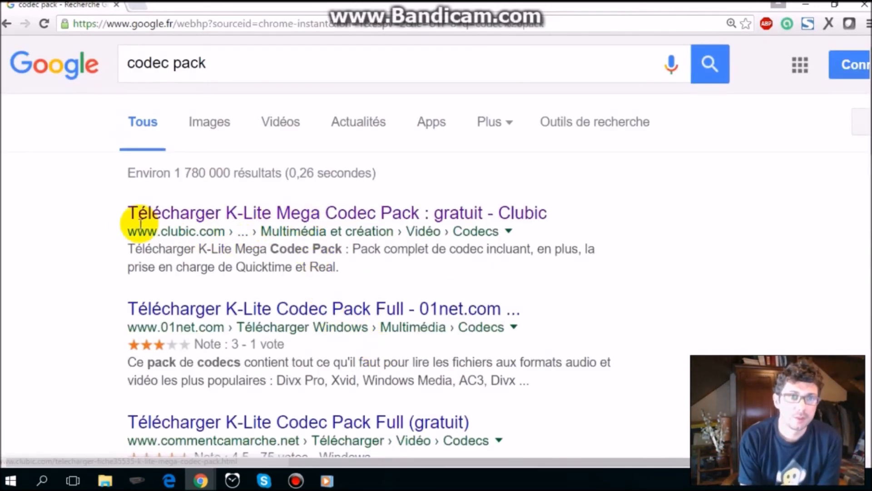
left_click_drag(123, 231, 227, 232)
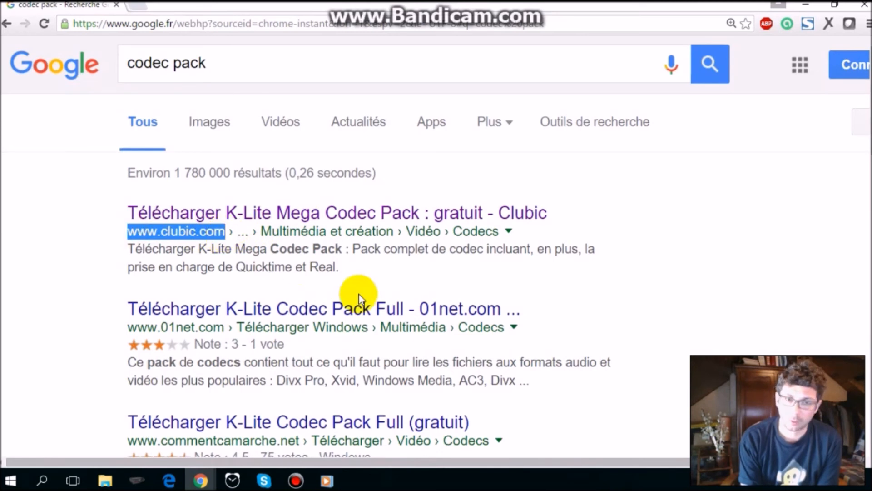
left_click(333, 222)
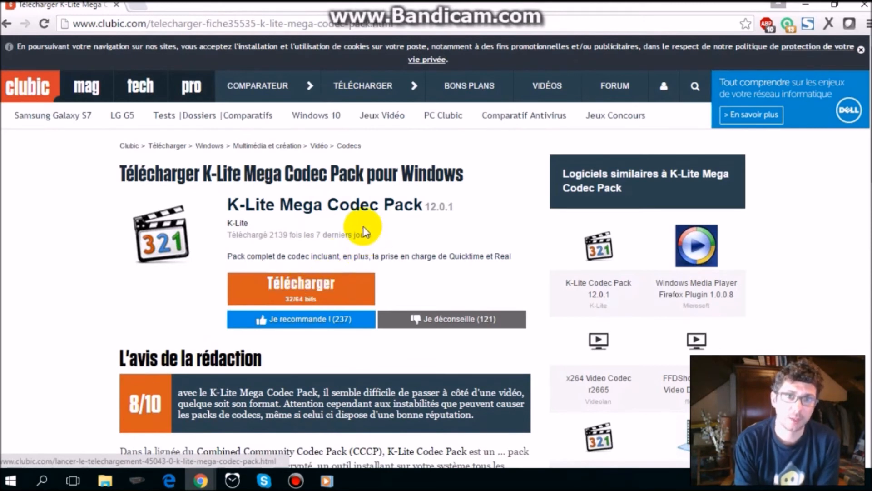
Step: Review the K-Lite Mega Codec Pack name, version and description on the Clubic page, and close the browser window
left_click_drag(235, 207, 391, 224)
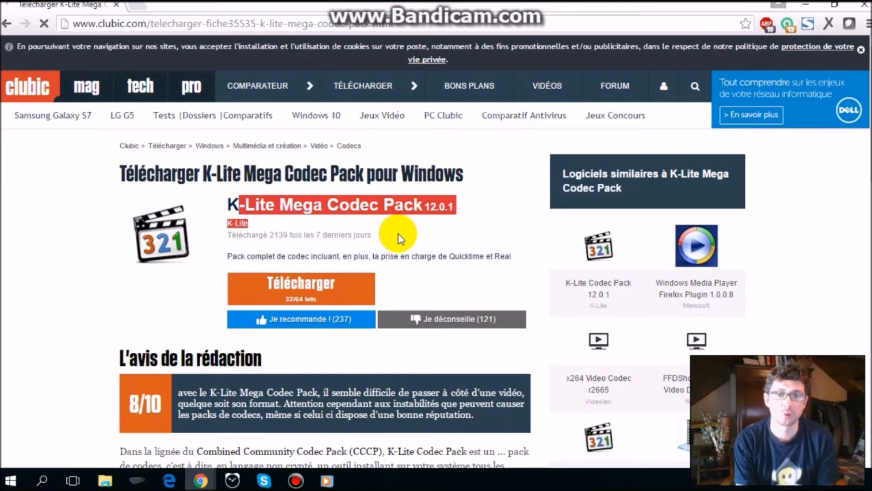
scroll(432, 288, "down", 6)
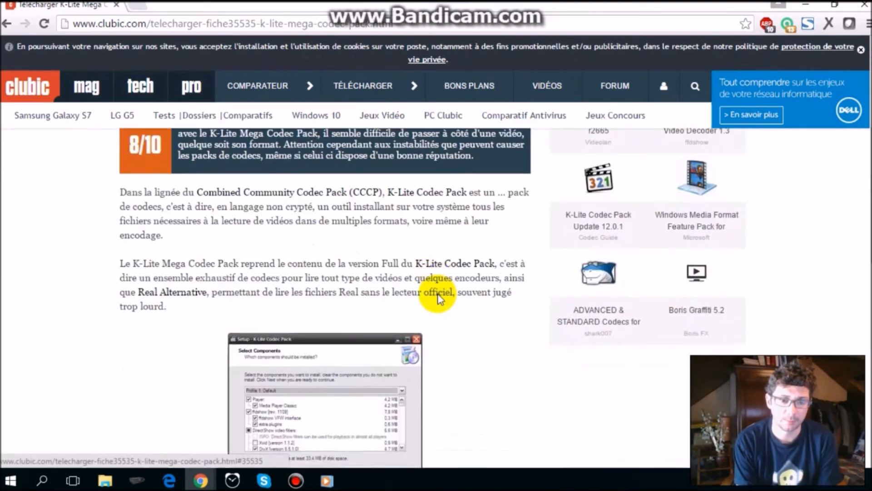
scroll(432, 291, "up", 6)
scroll(434, 292, "down", 7)
scroll(435, 291, "up", 7)
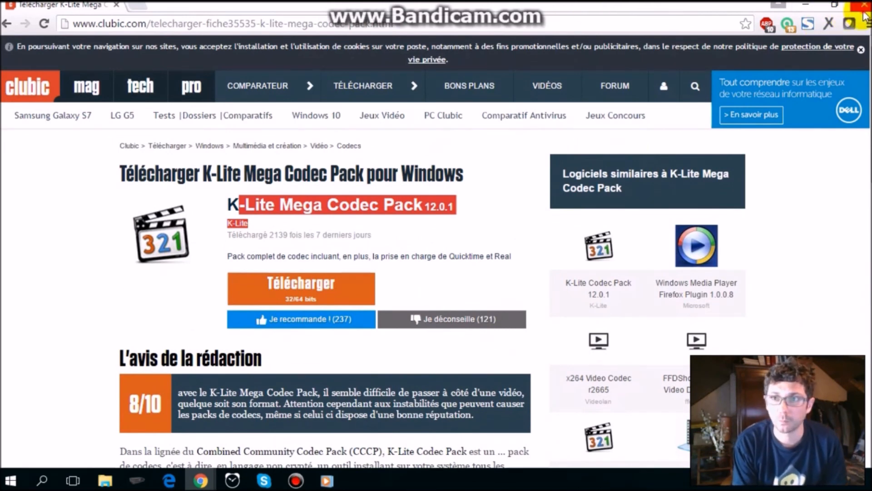
left_click(806, 5)
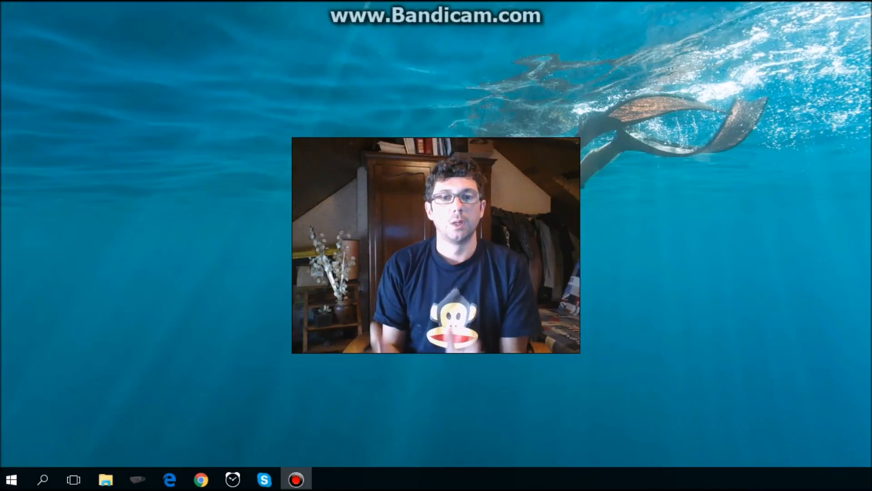